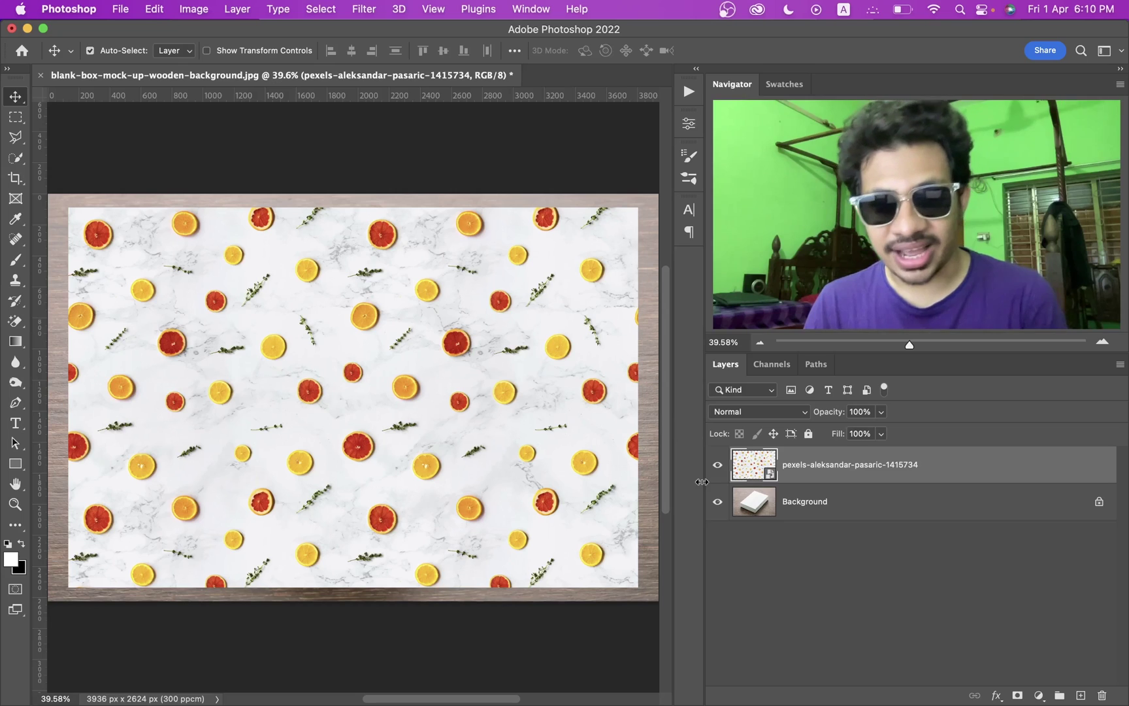
Check the fruit pattern layer, load and clear its selection, then hide it
left_click(717, 465)
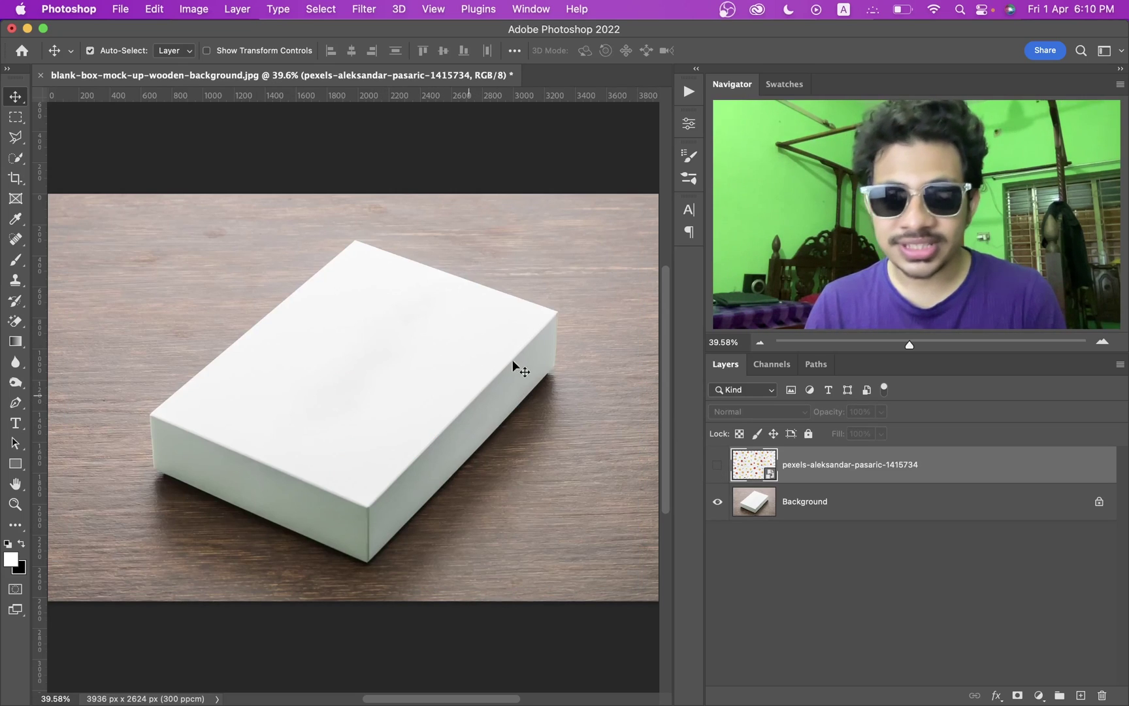
left_click(718, 466)
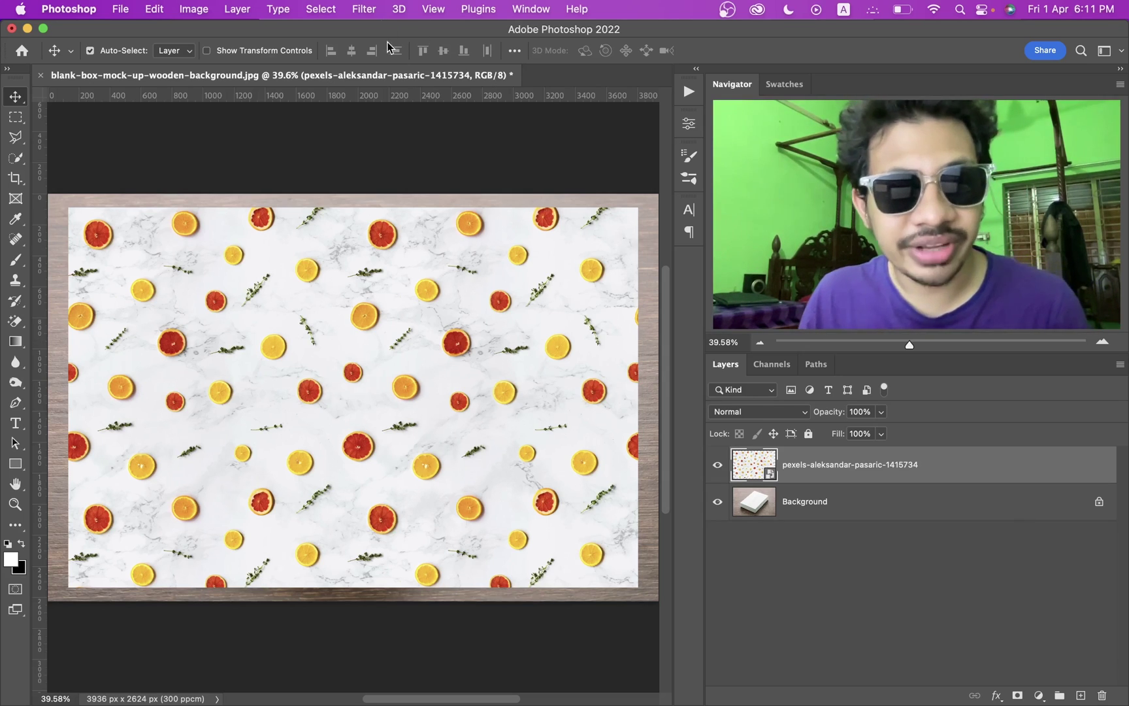
left_click(717, 465)
left_click(717, 465)
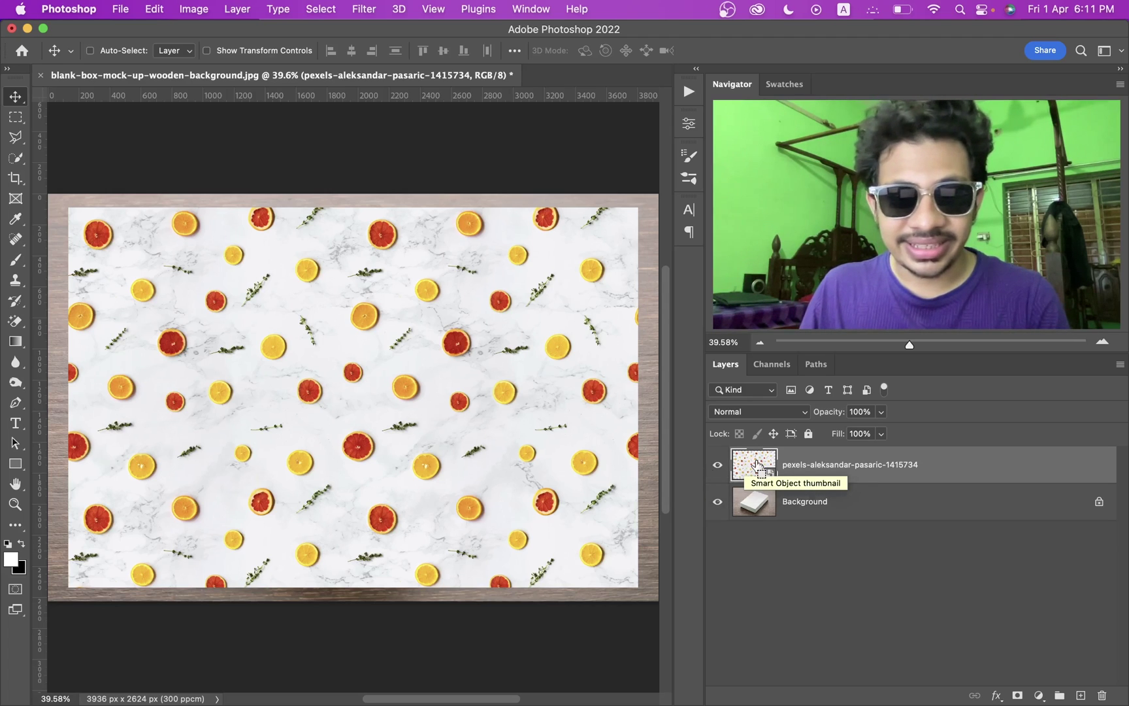
left_click(756, 465, "super")
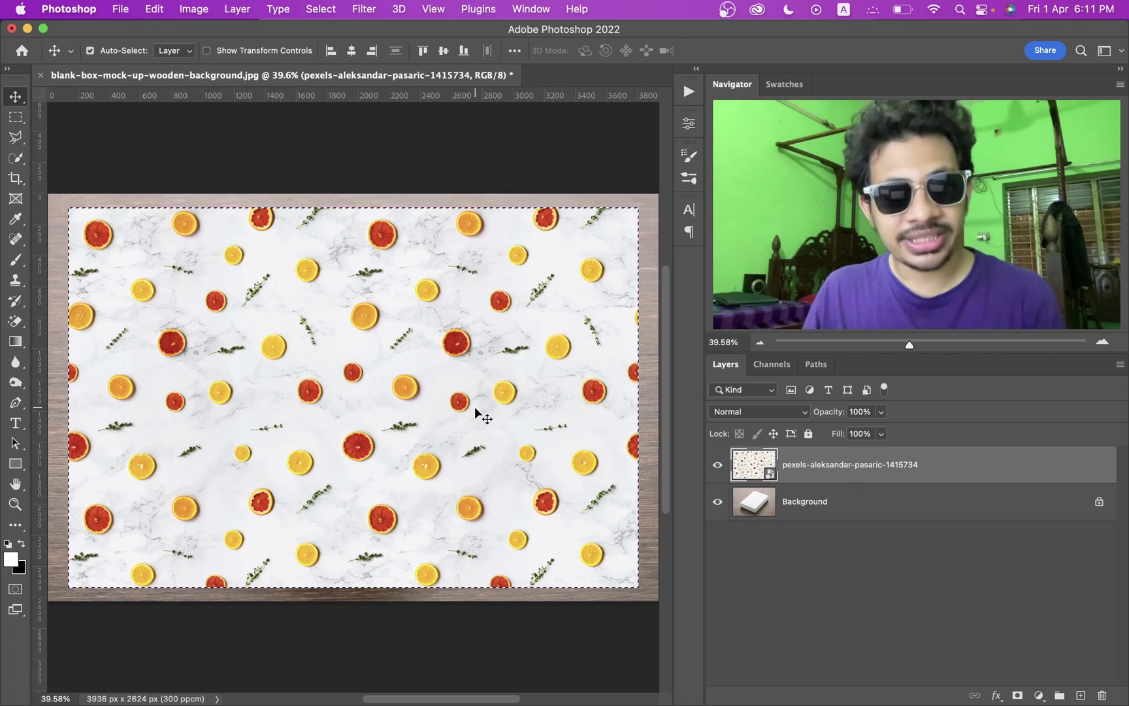
key("super+d")
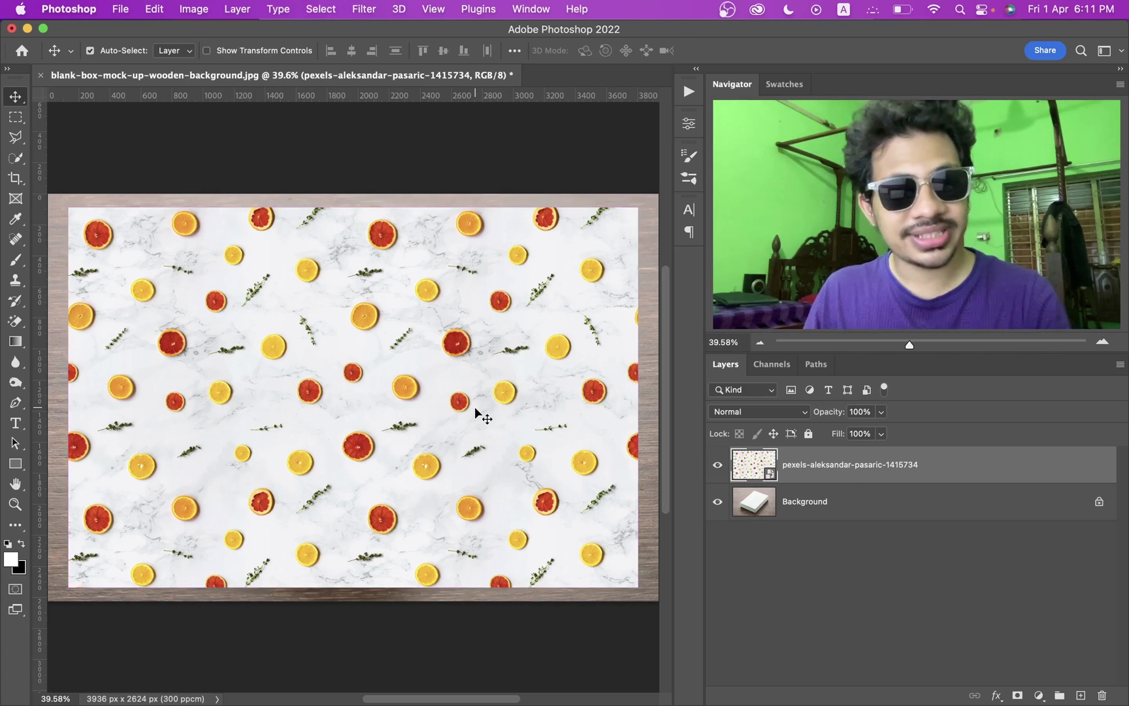
left_click(718, 464)
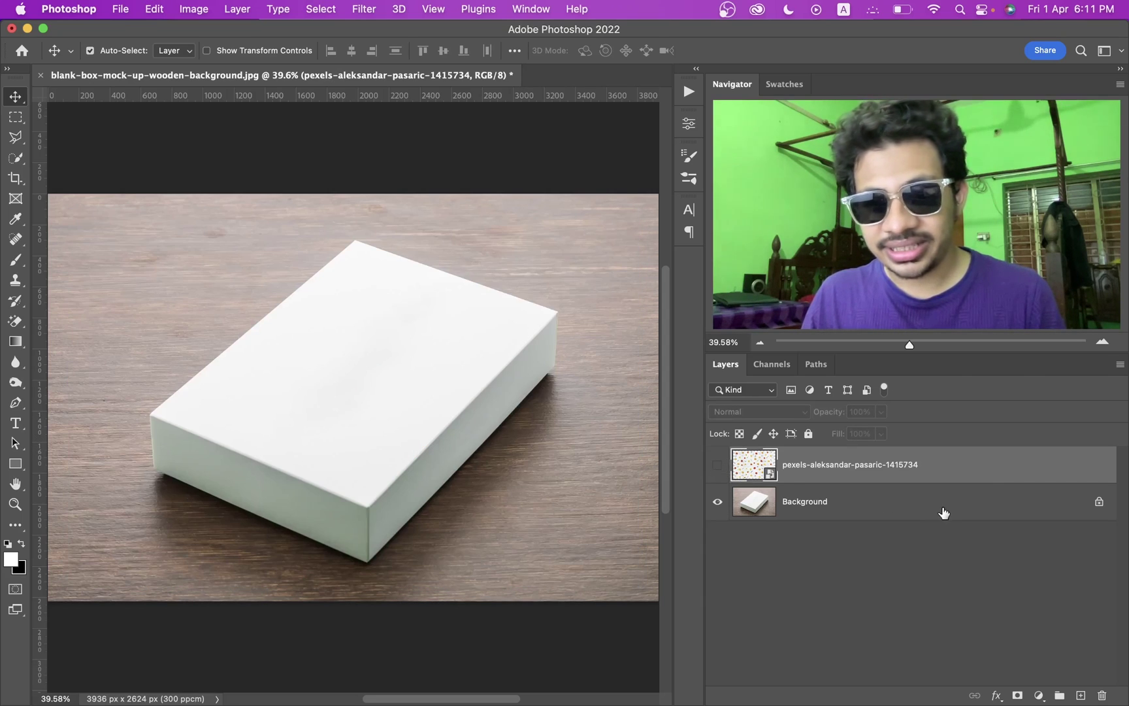
Add an empty layer above Background and start Filter > Vanishing Point
left_click(944, 512)
left_click(1081, 695)
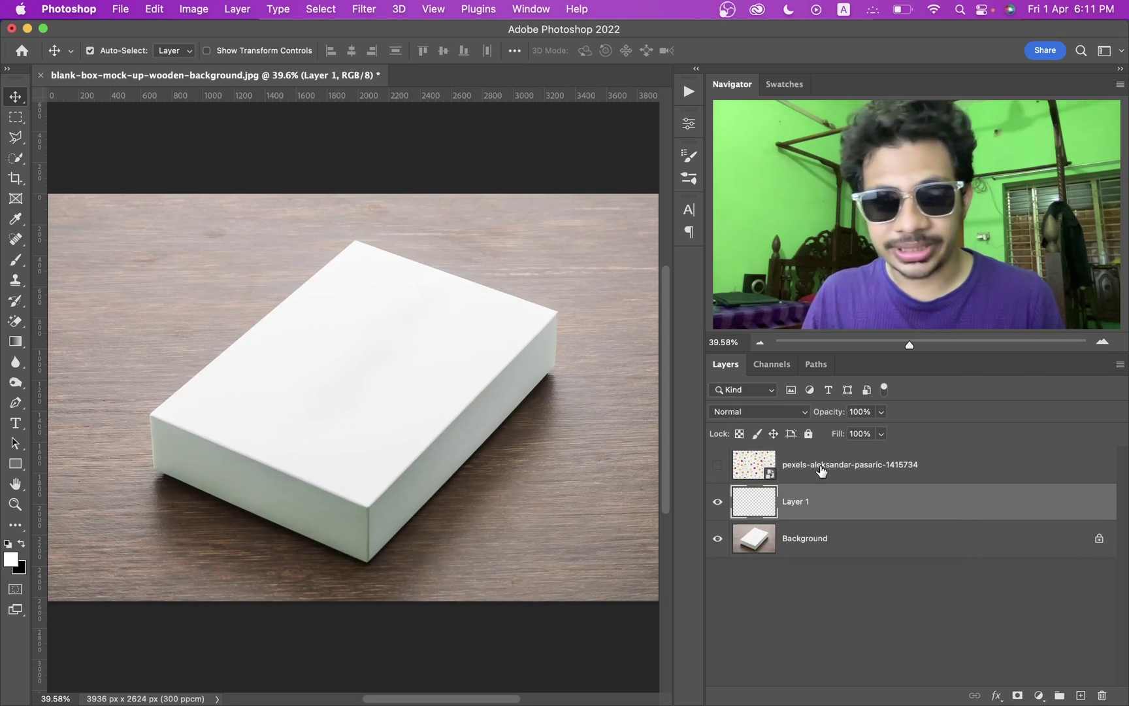
left_click(364, 9)
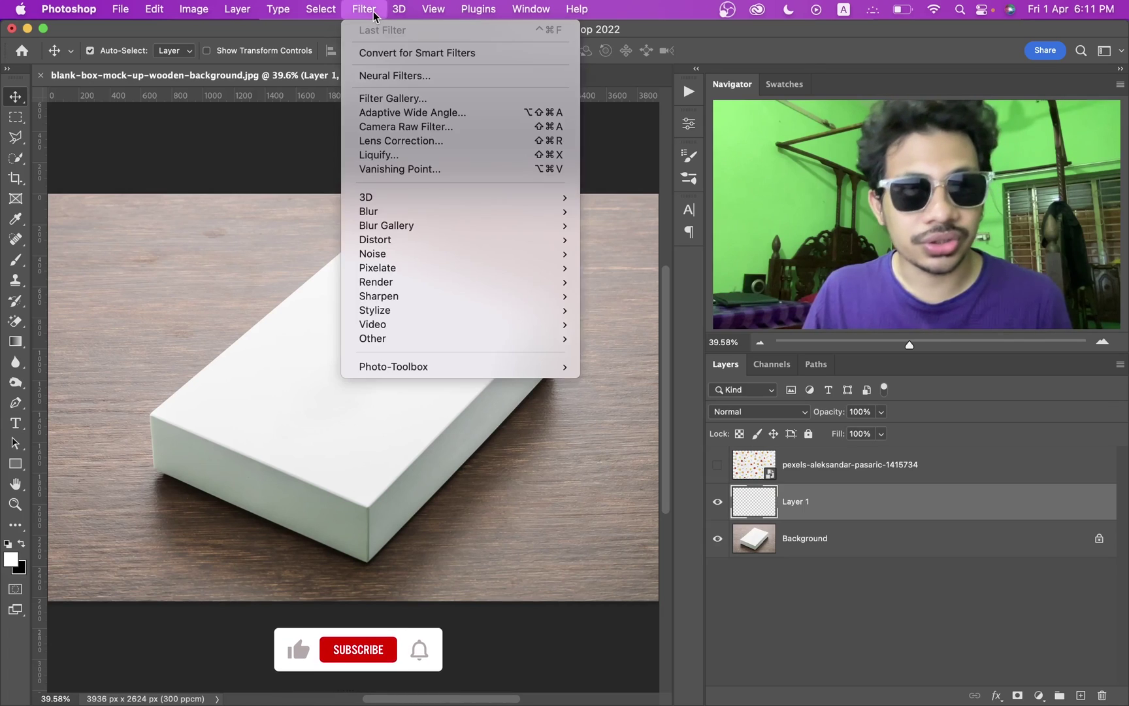
left_click(412, 171)
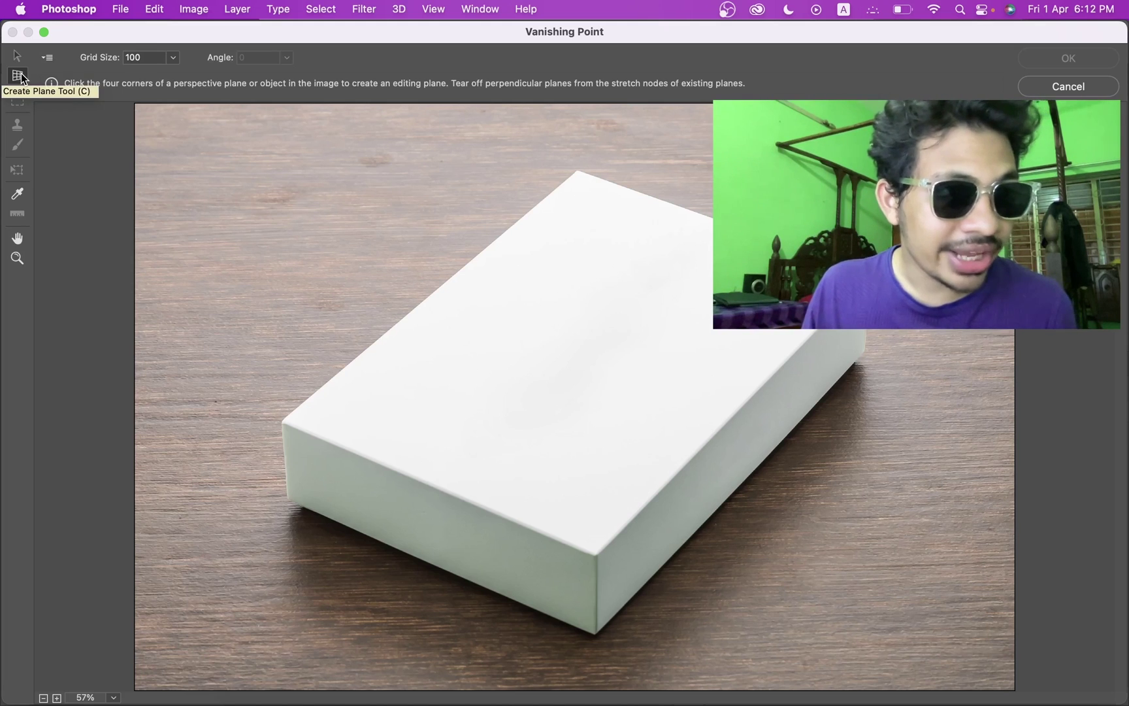
Draw a plane on the box top's left, top, far and near corners, nudging the top corner to fit
left_click(281, 422)
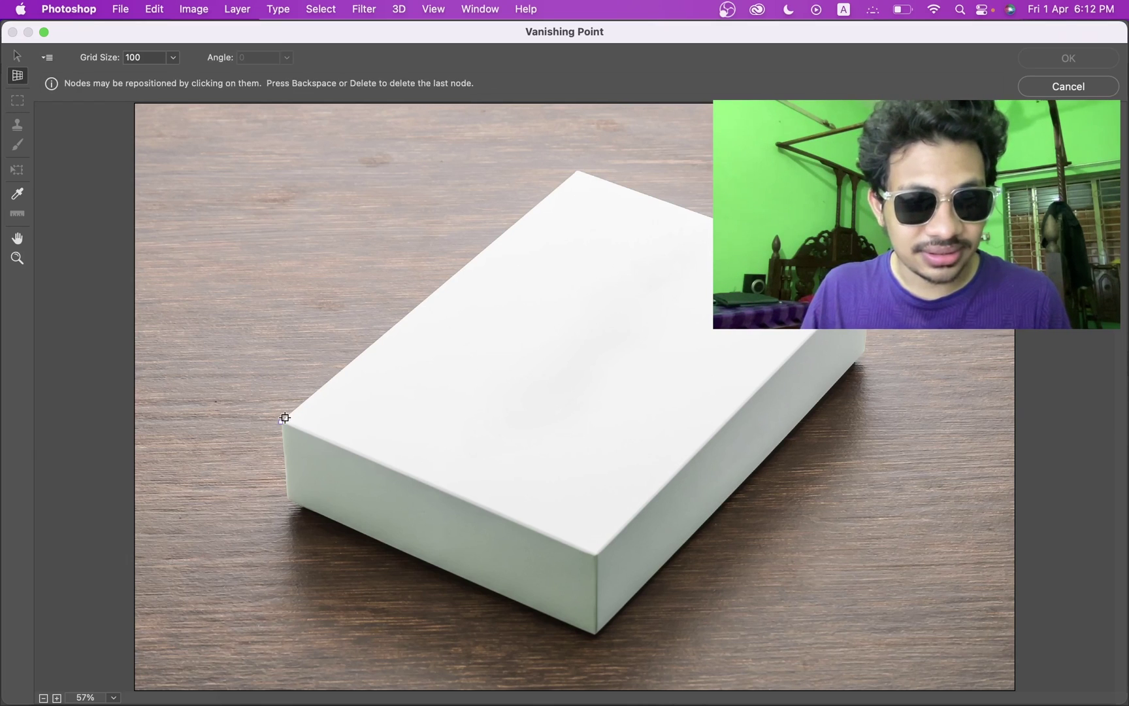
left_click(577, 170)
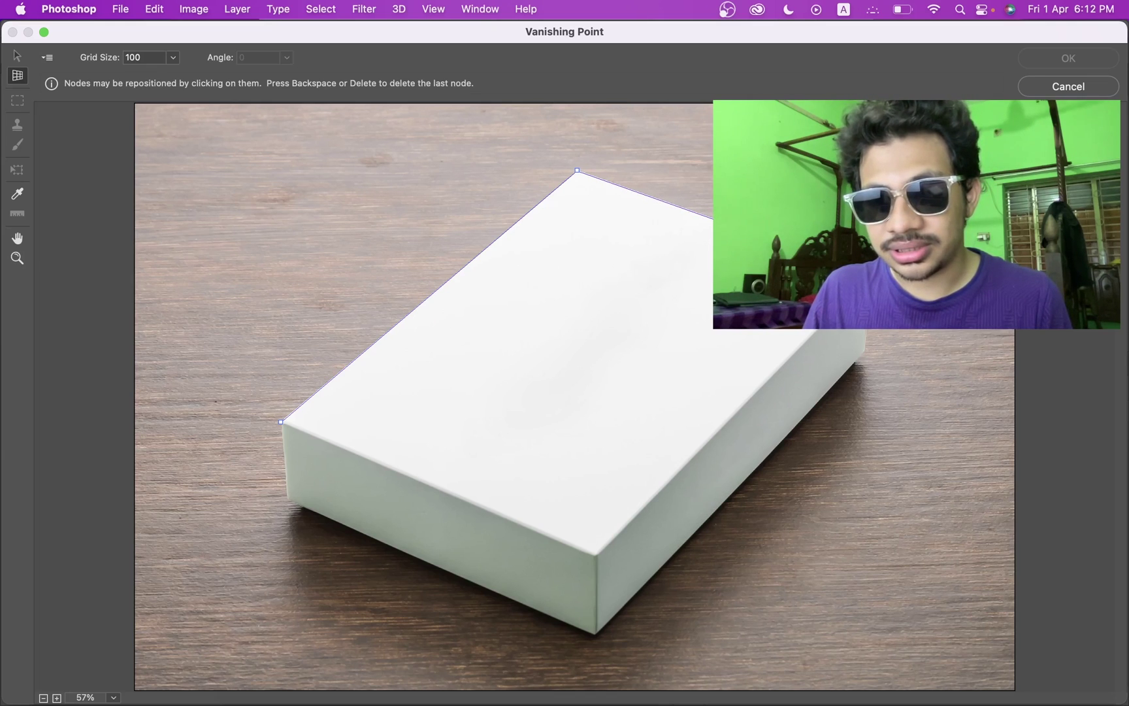
left_click(868, 281)
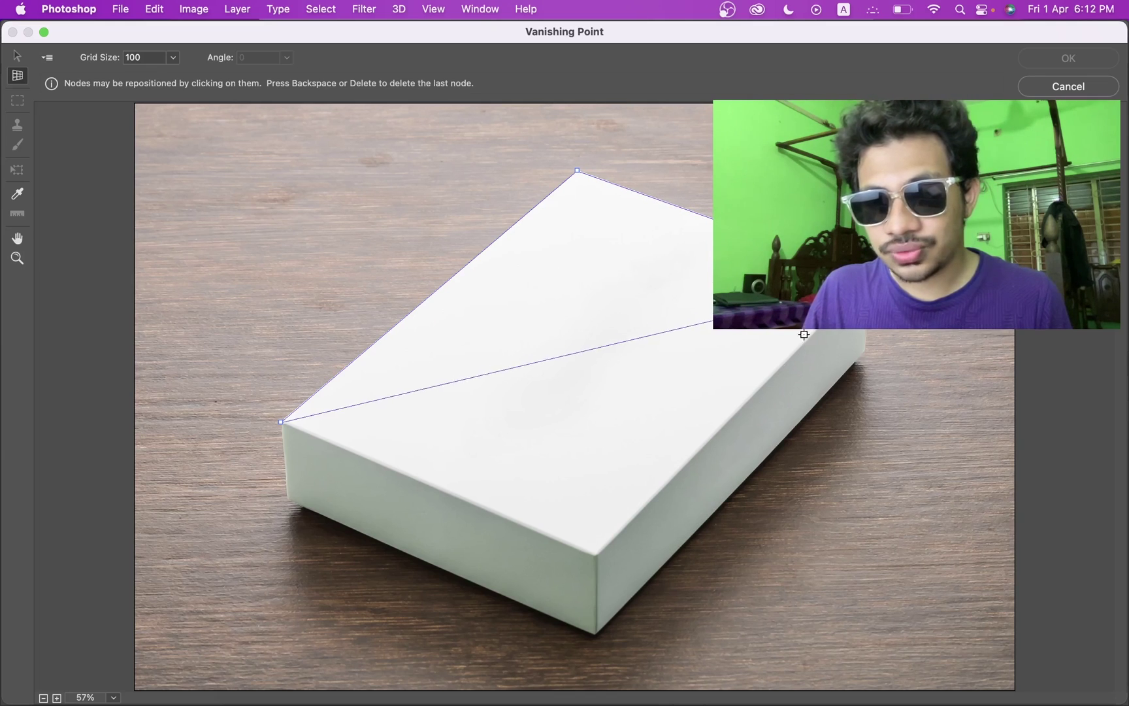
left_click(596, 554)
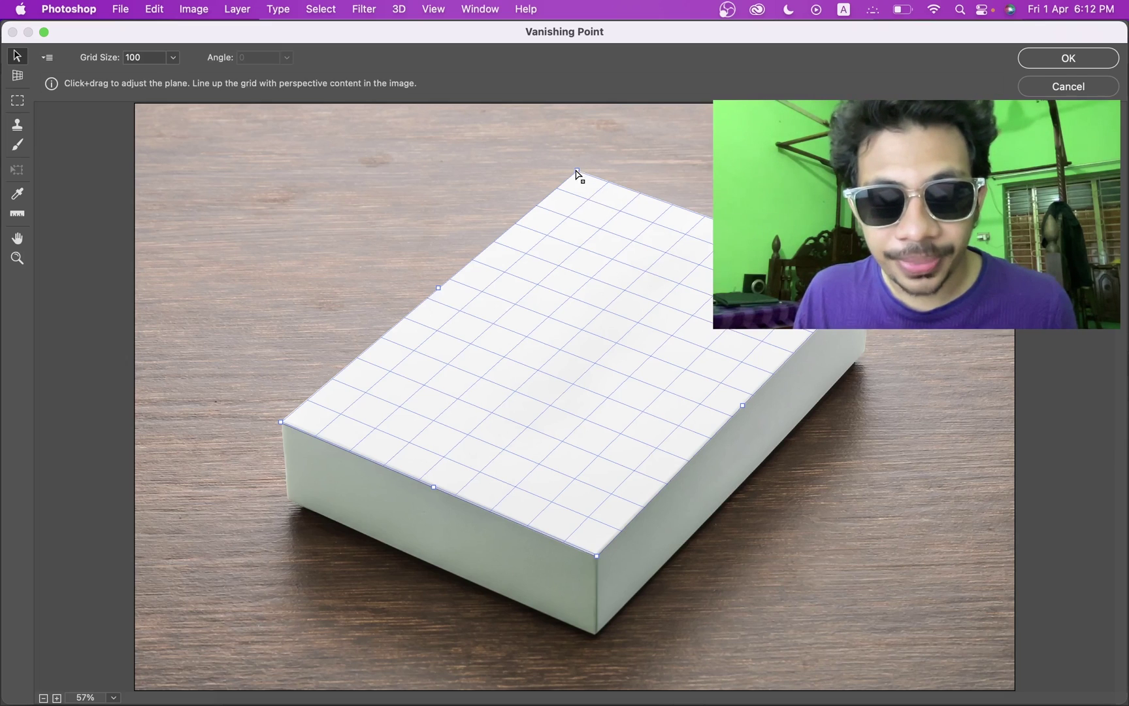
left_click_drag(577, 172, 580, 171)
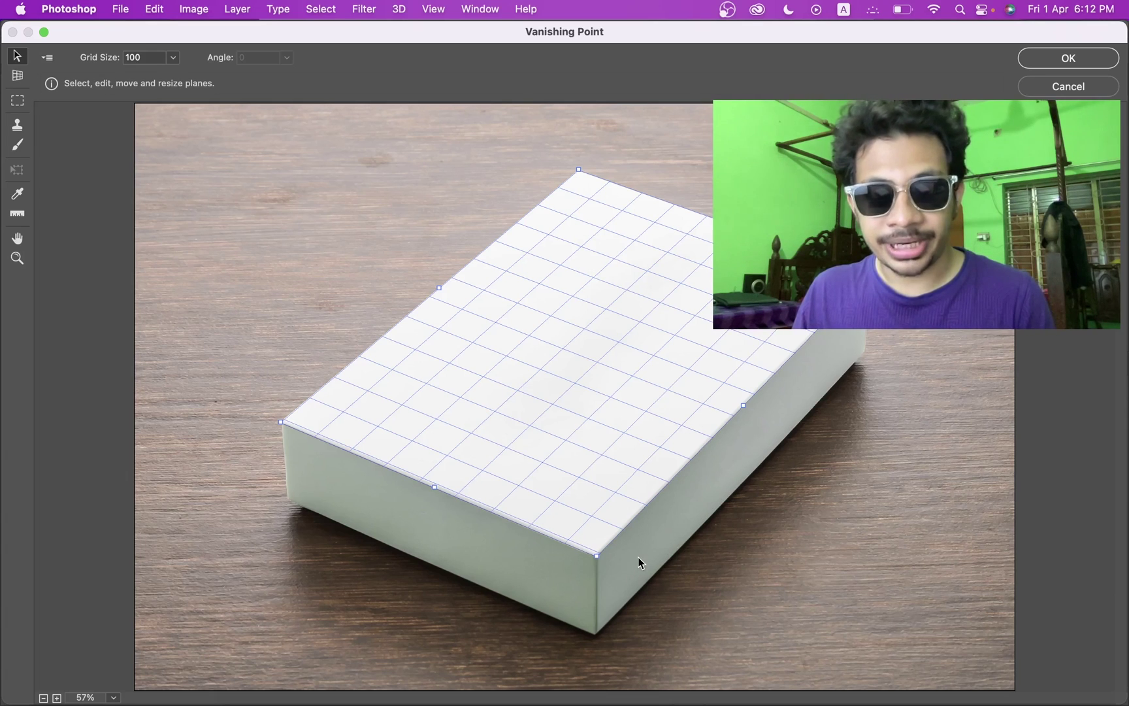
Pull a perpendicular plane down the box's right side
key("alt")
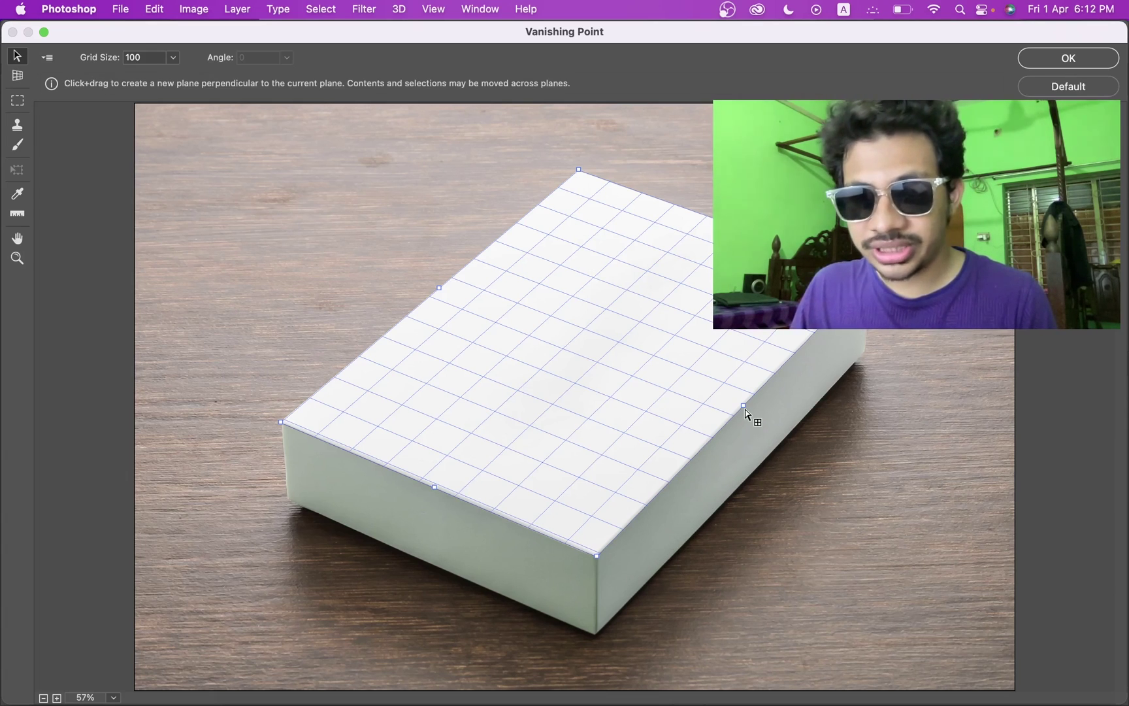
key("alt")
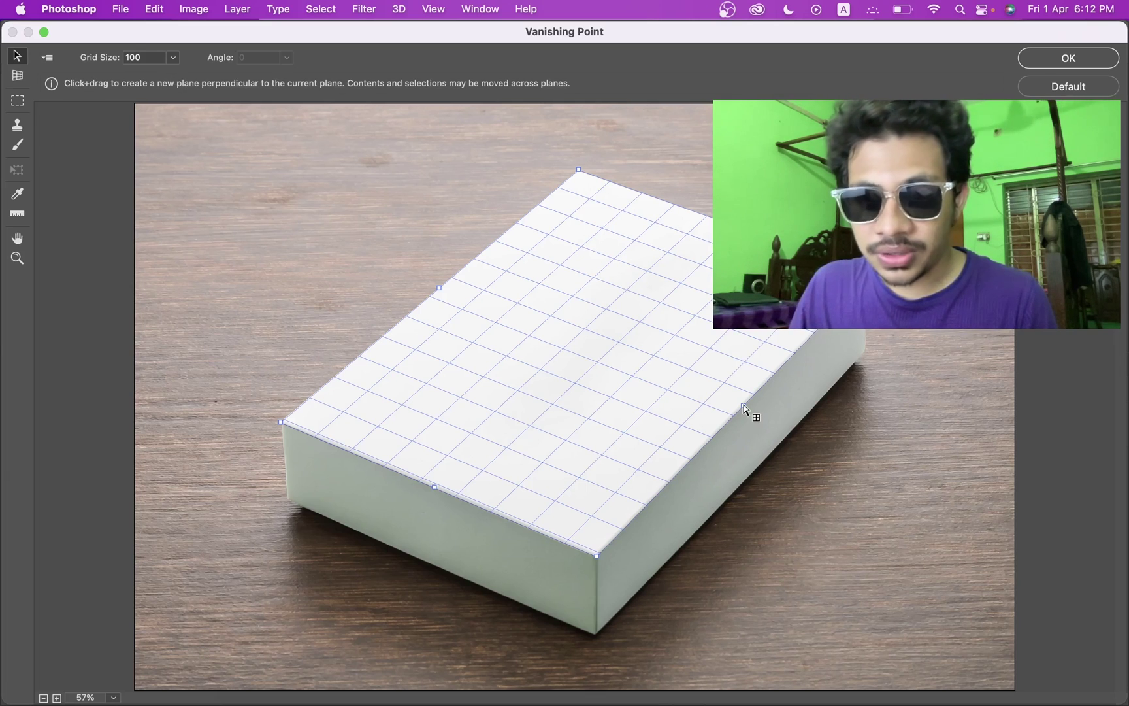
left_click_drag(745, 408, 745, 485)
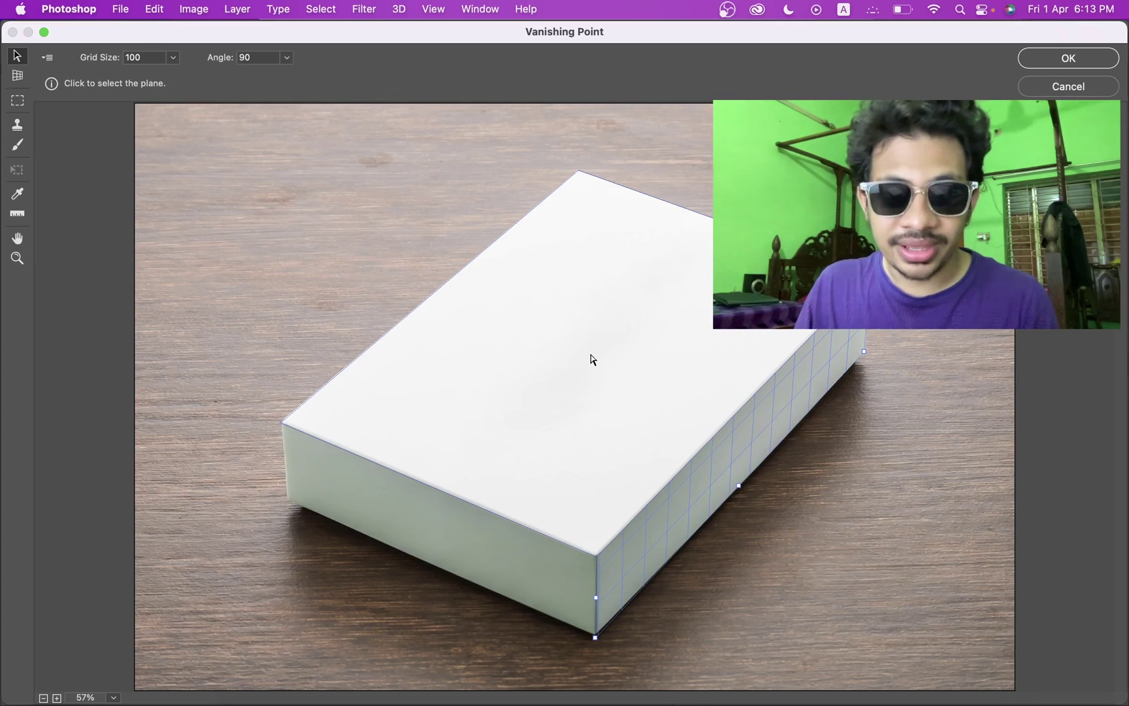
Add a perpendicular plane down the box's front face, then paste the citrus pattern over the top plane
left_click(587, 327)
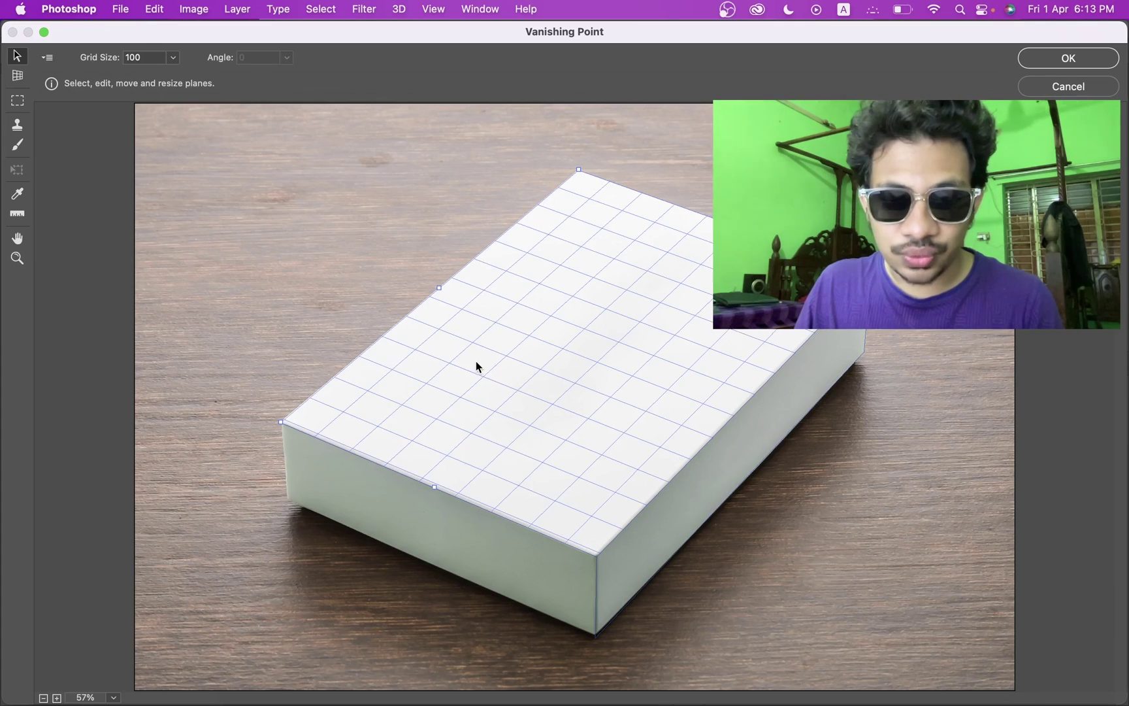
key("alt")
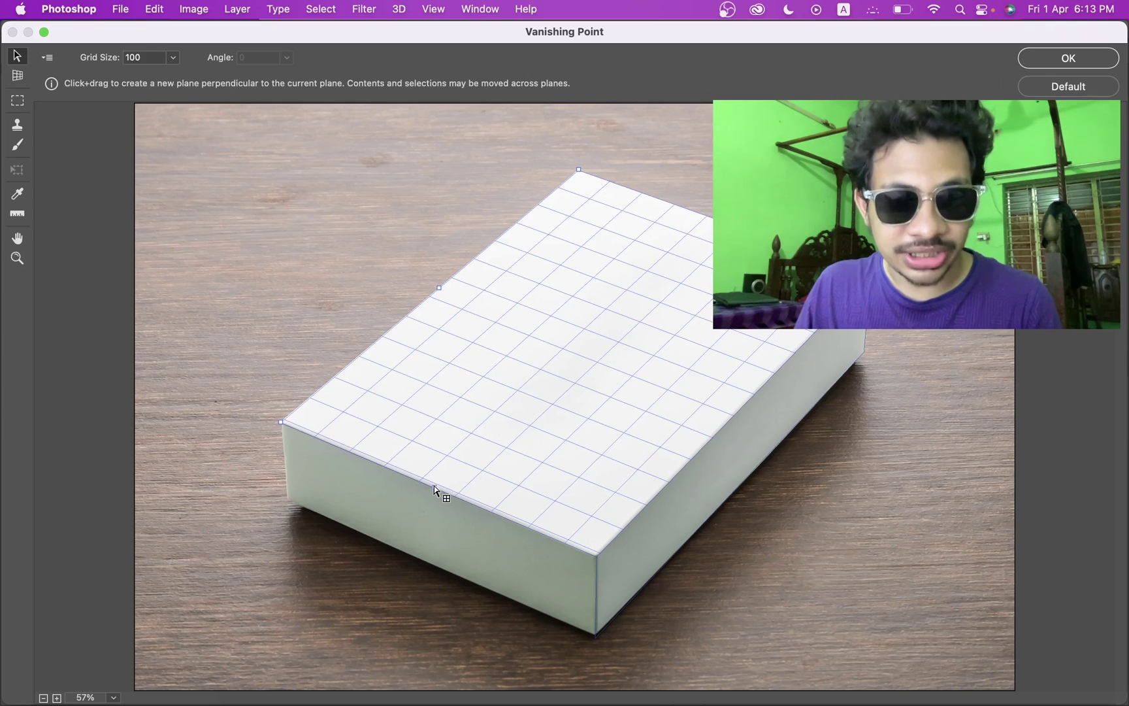
left_click_drag(434, 490, 424, 563)
key("super+z")
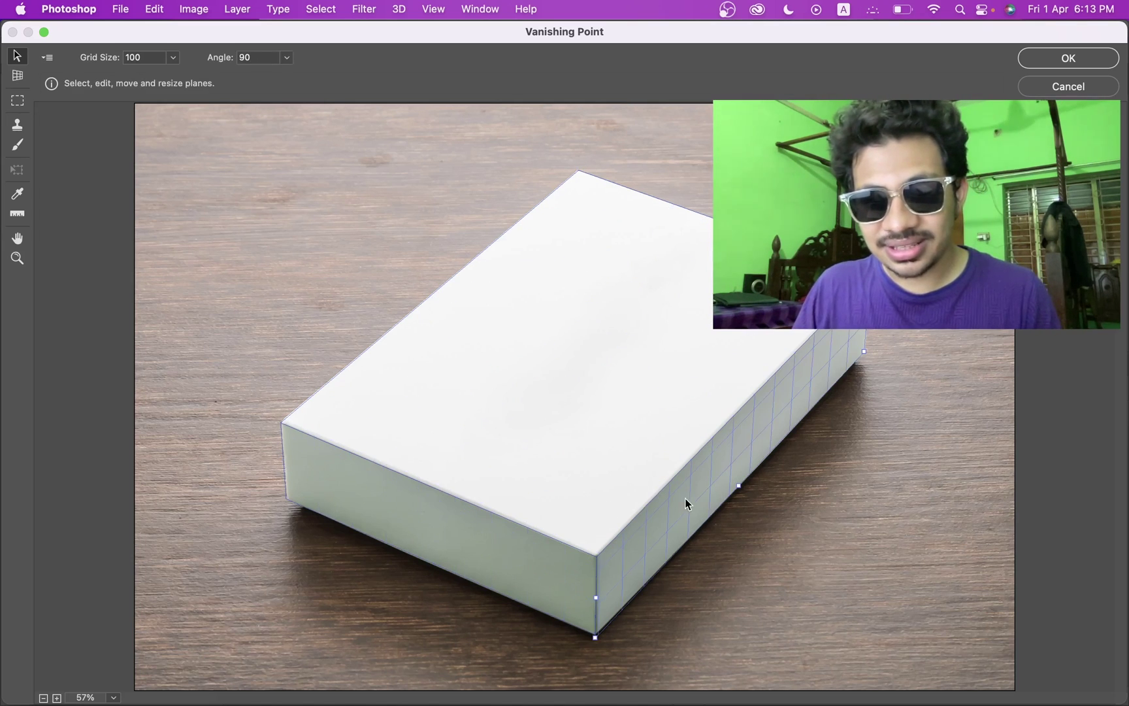
key("super+shift+z")
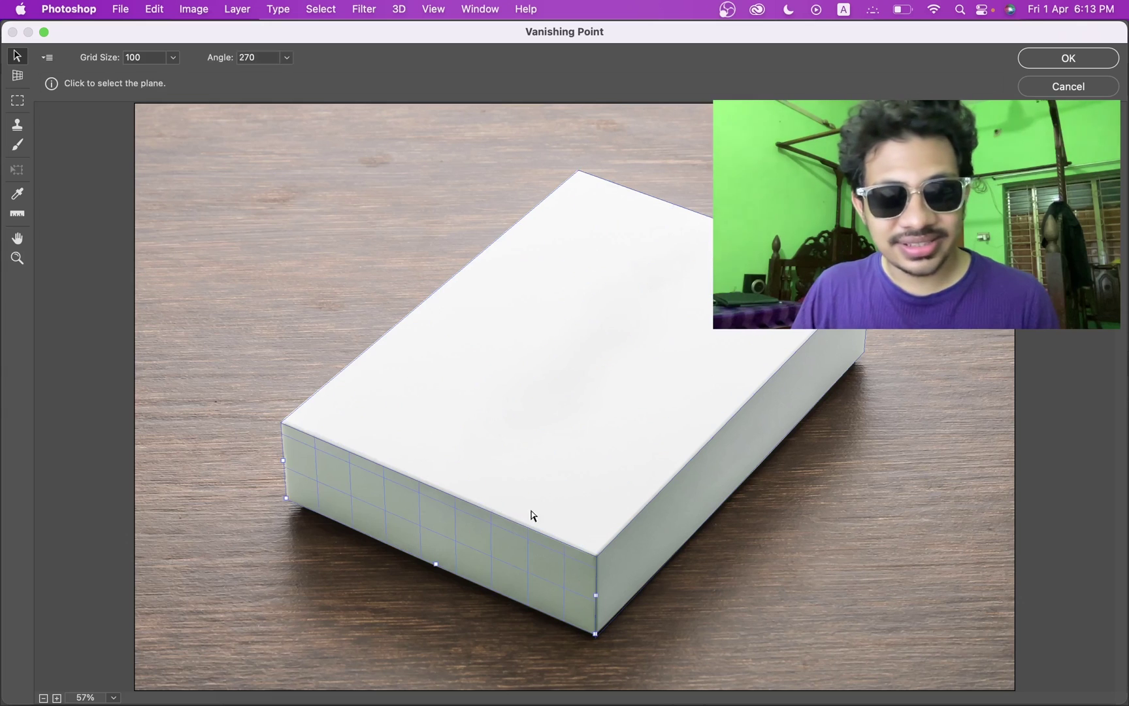
left_click(479, 361)
key("super+v")
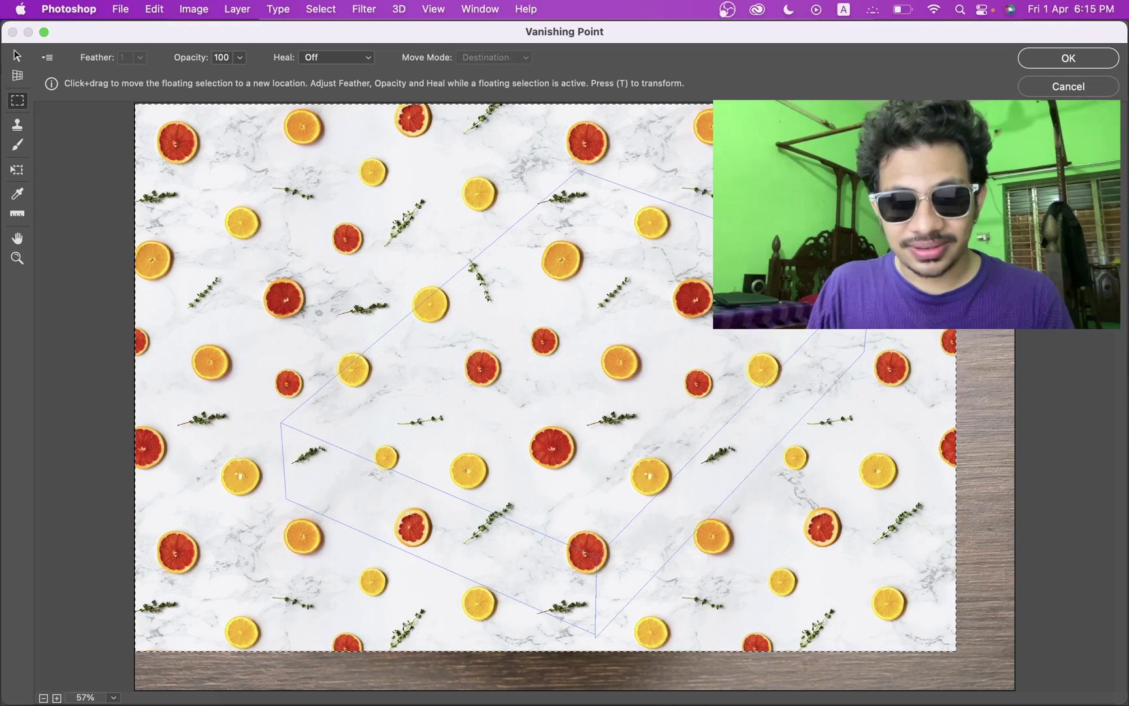
Drag the floating citrus pattern onto the box planes, shift it left, and commit with OK
left_click_drag(457, 366, 519, 392)
left_click_drag(719, 243, 694, 253)
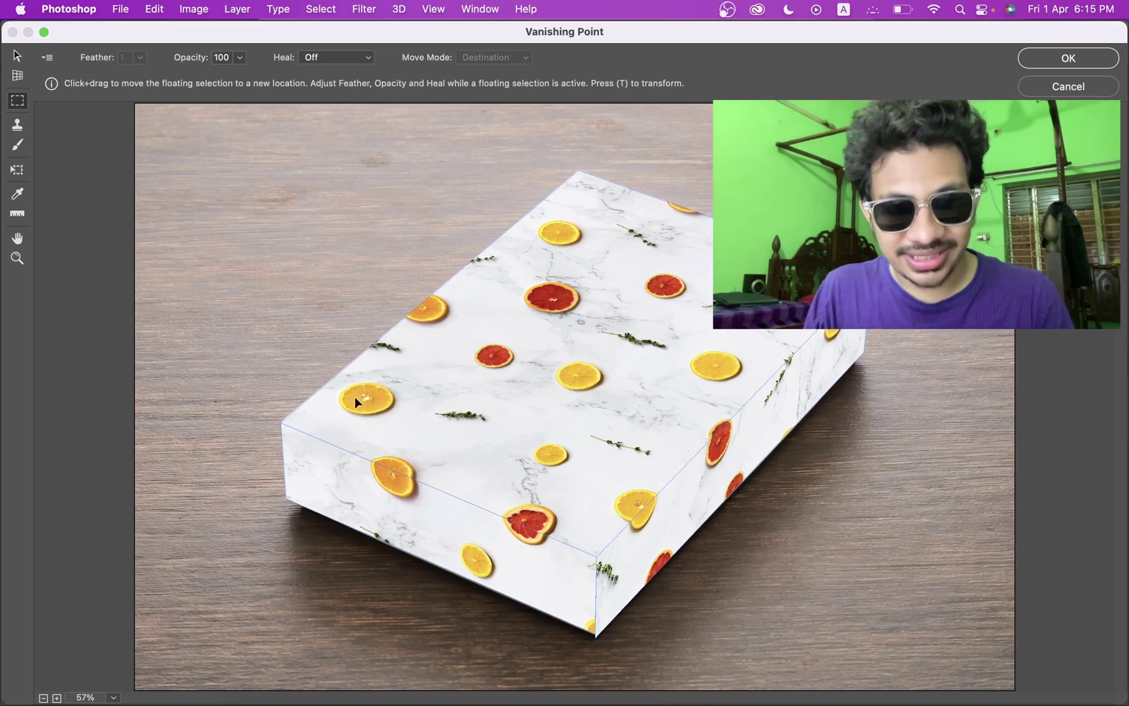
left_click(1065, 58)
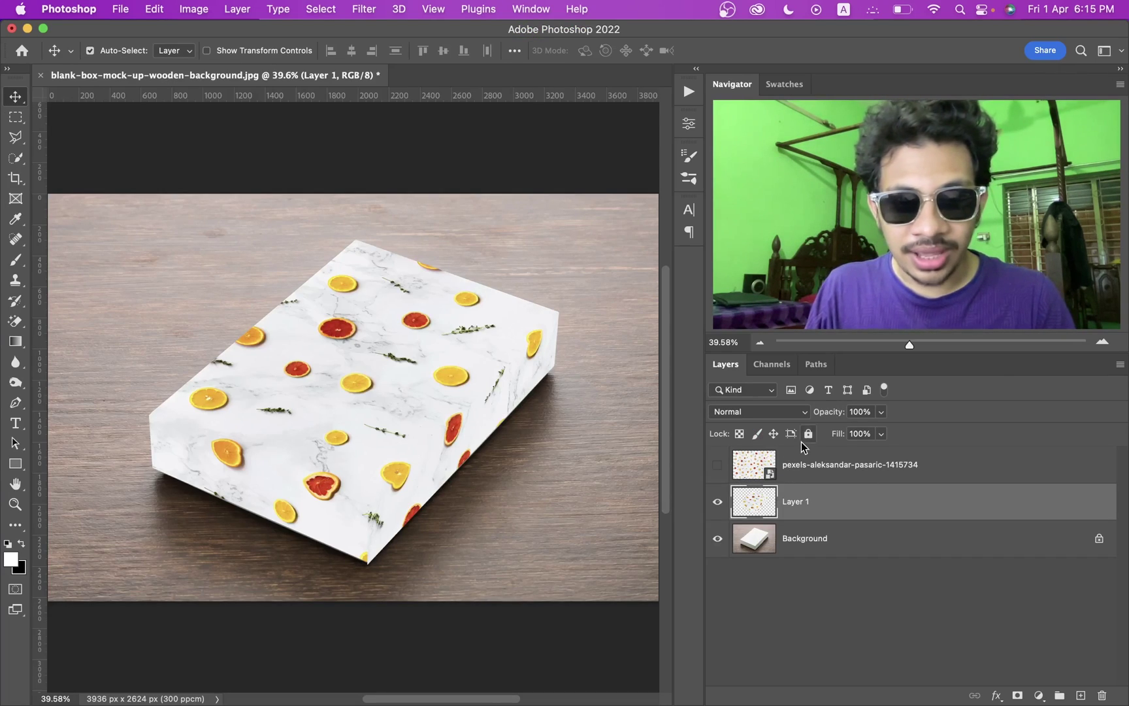
Set Layer 1's blend mode to Multiply
left_click(782, 411)
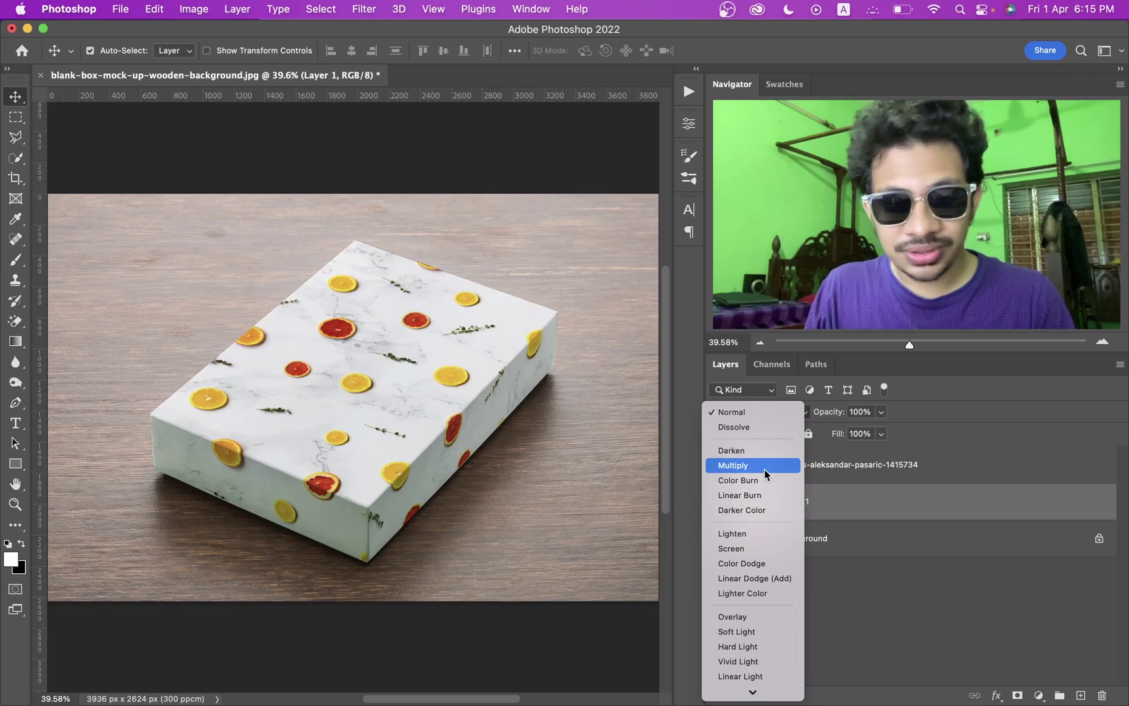
left_click(764, 469)
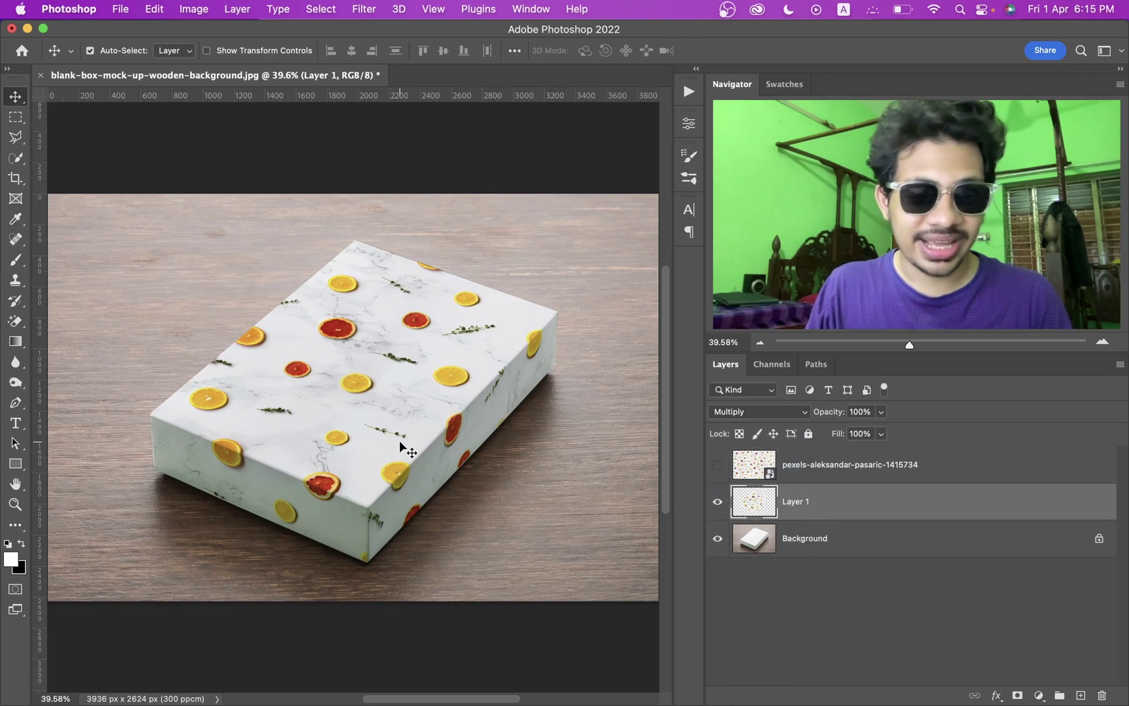
scroll(291, 438, "up", 2)
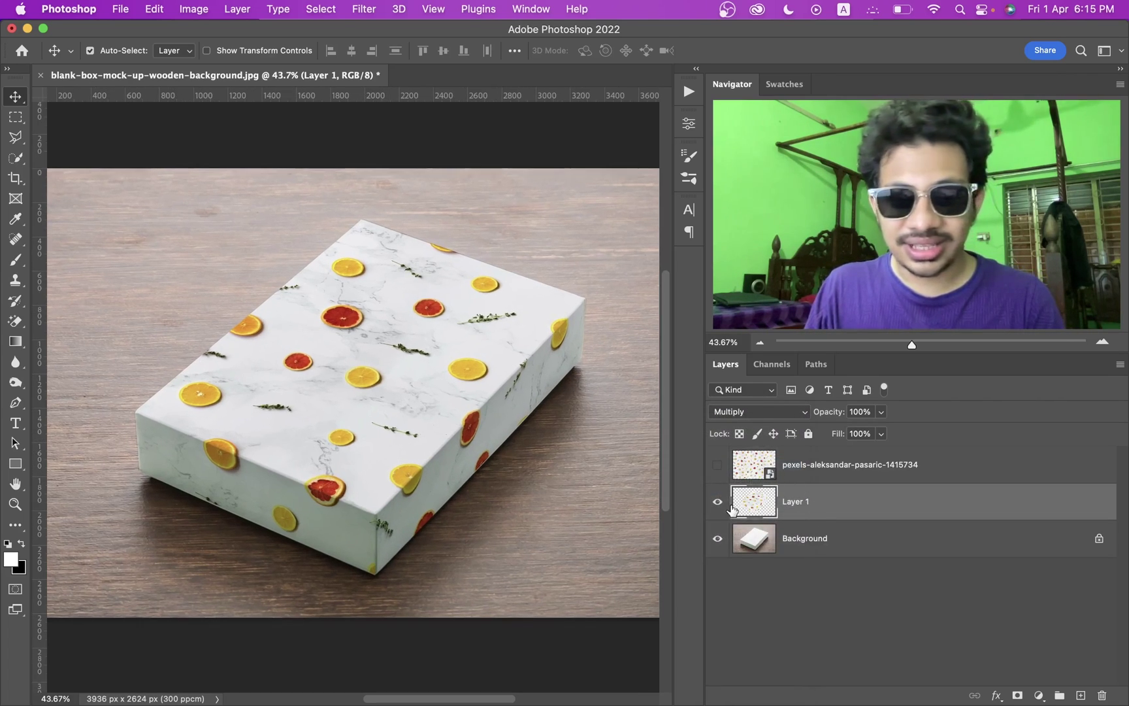
Toggle Layer 1 and the pexels pattern layer to compare, then lower Layer 1's opacity to 98%
left_click(717, 501)
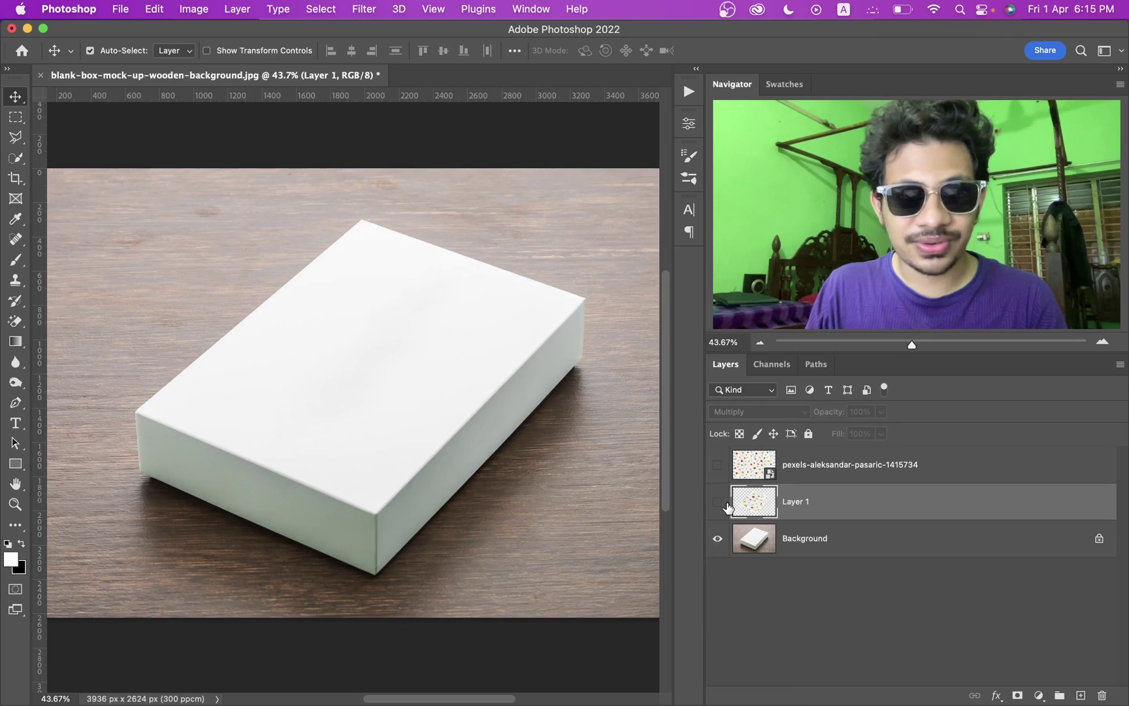
left_click(717, 501)
left_click(717, 465)
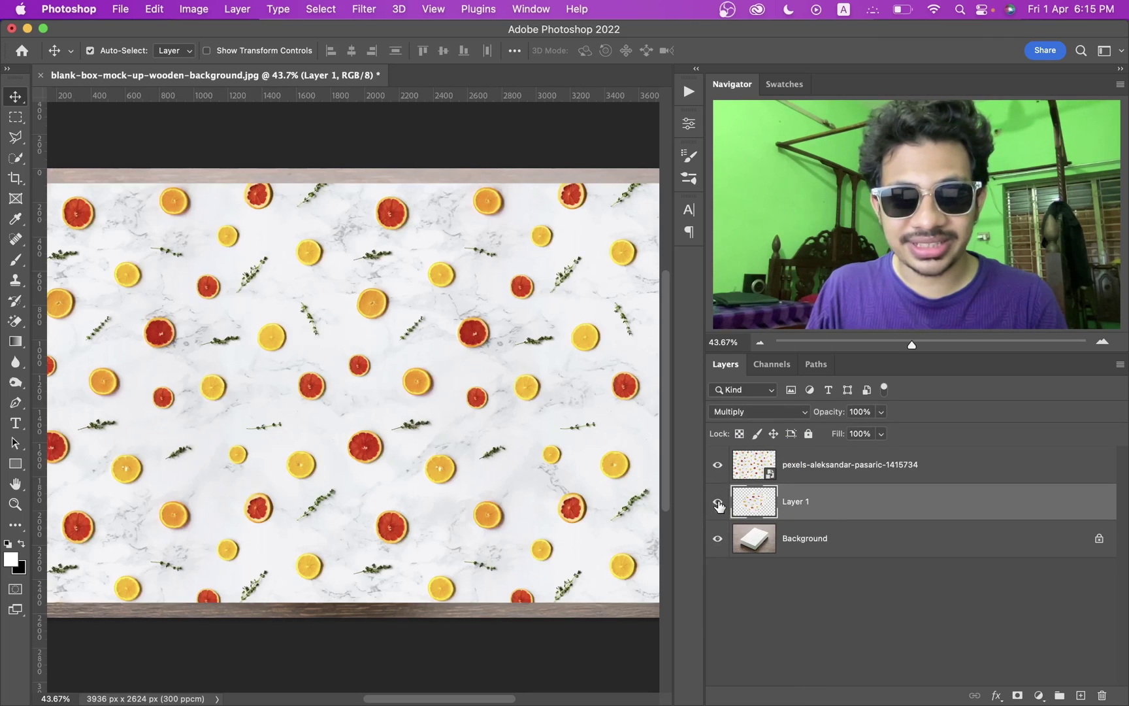
left_click(718, 464)
left_click(717, 466)
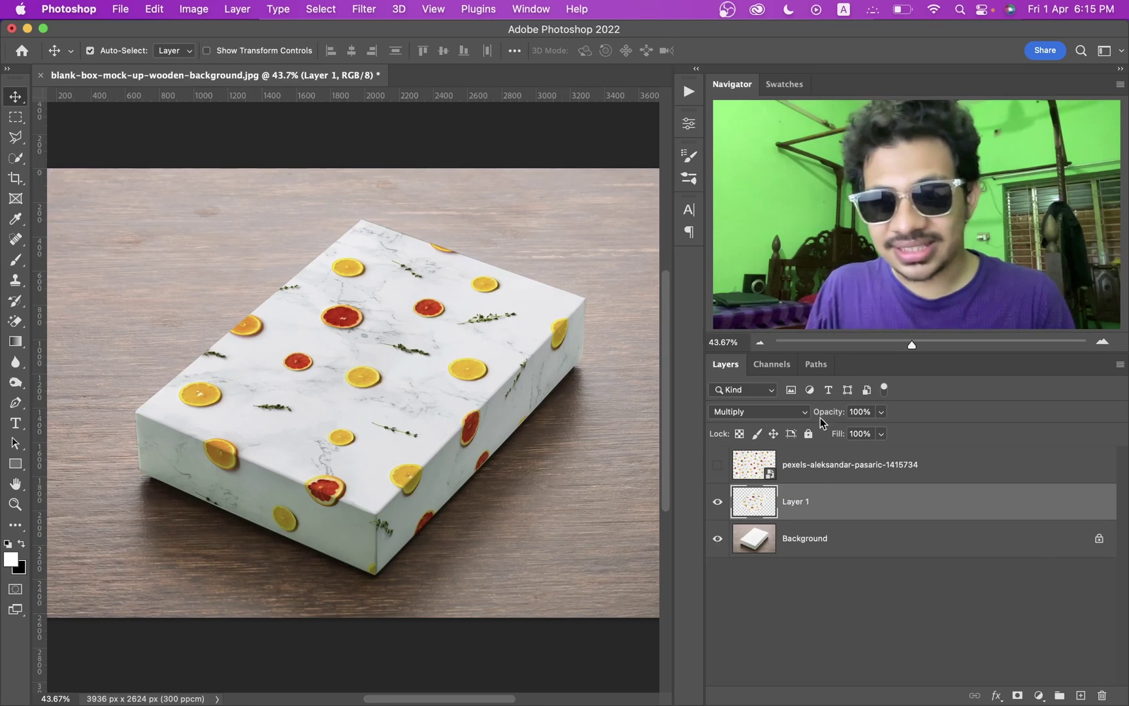
left_click_drag(835, 418, 836, 419)
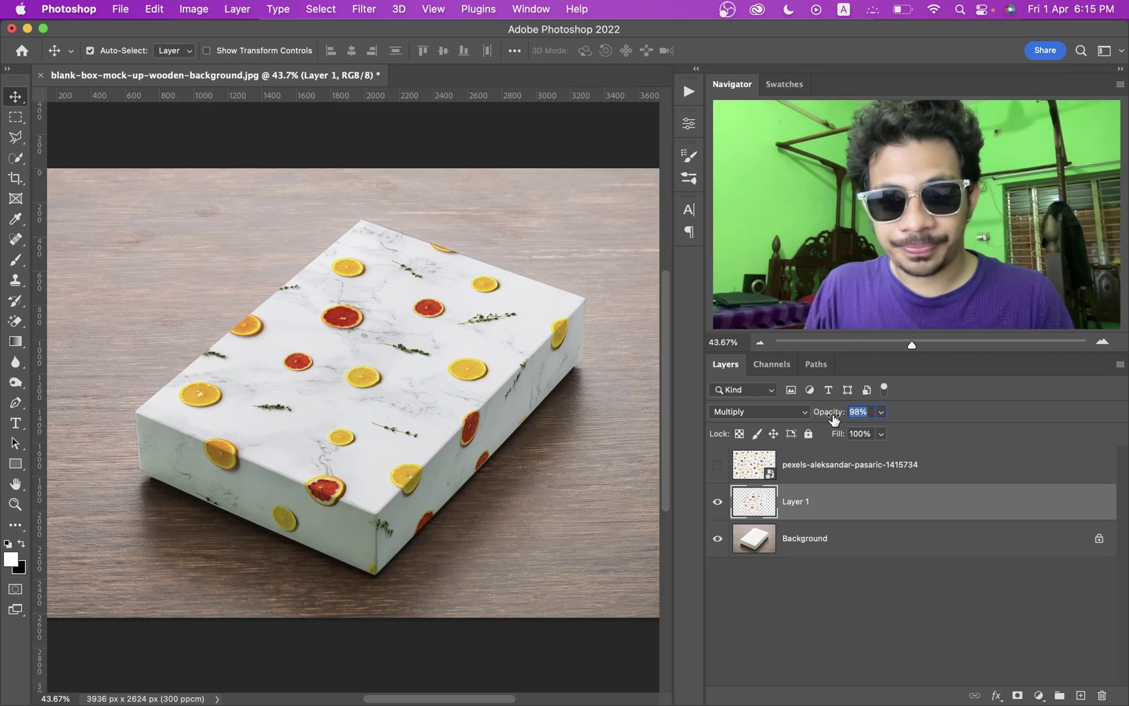
Open Layer 1's Blending Options and drag the Underlying Layer highlight slider to about 245
right_click(1070, 502)
left_click(1039, 505)
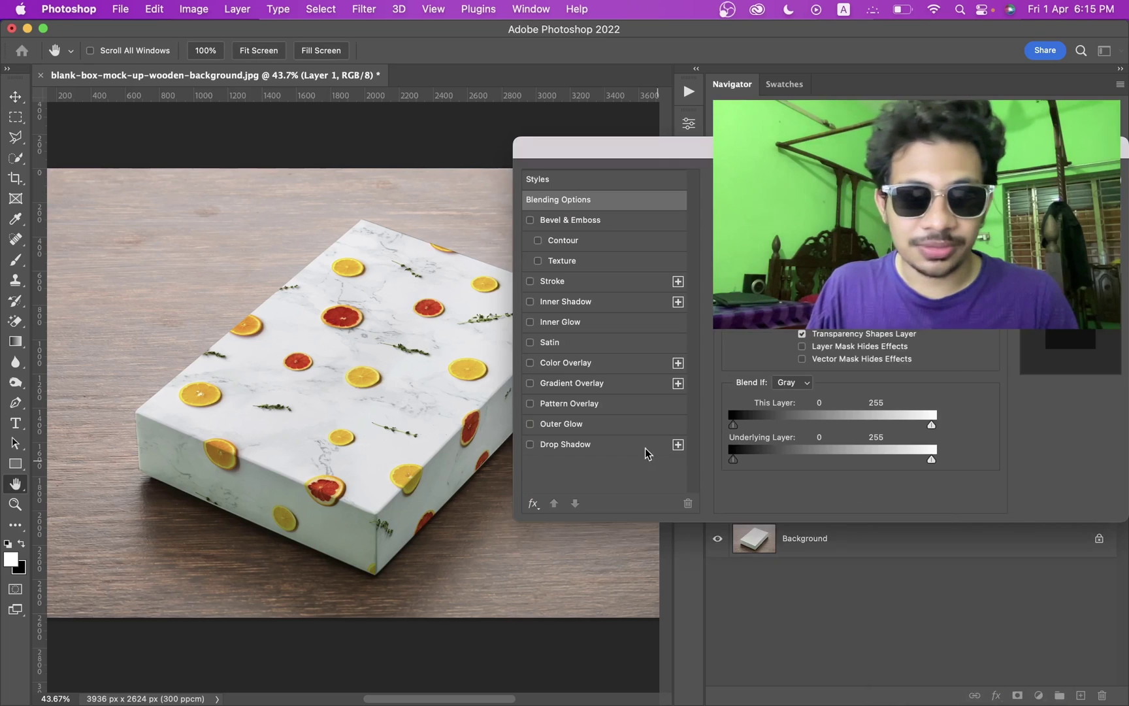
left_click_drag(694, 142, 288, 213)
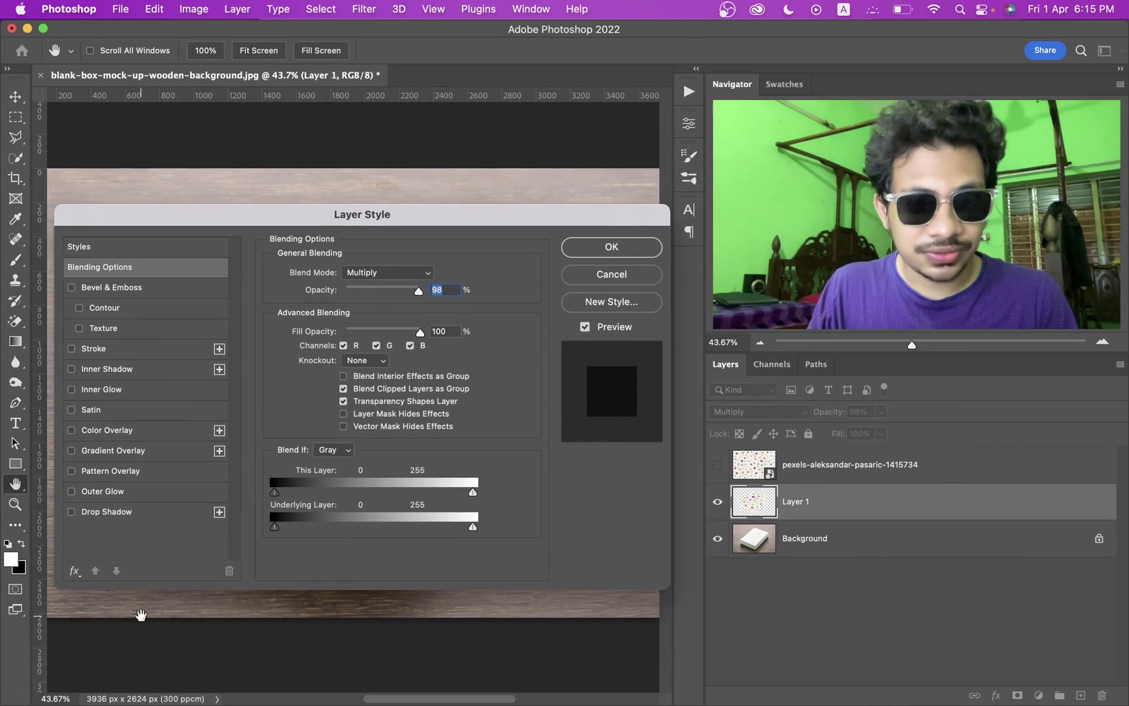
left_click_drag(366, 211, 376, 320)
left_click_drag(481, 633, 473, 633)
left_click_drag(461, 323, 487, 373)
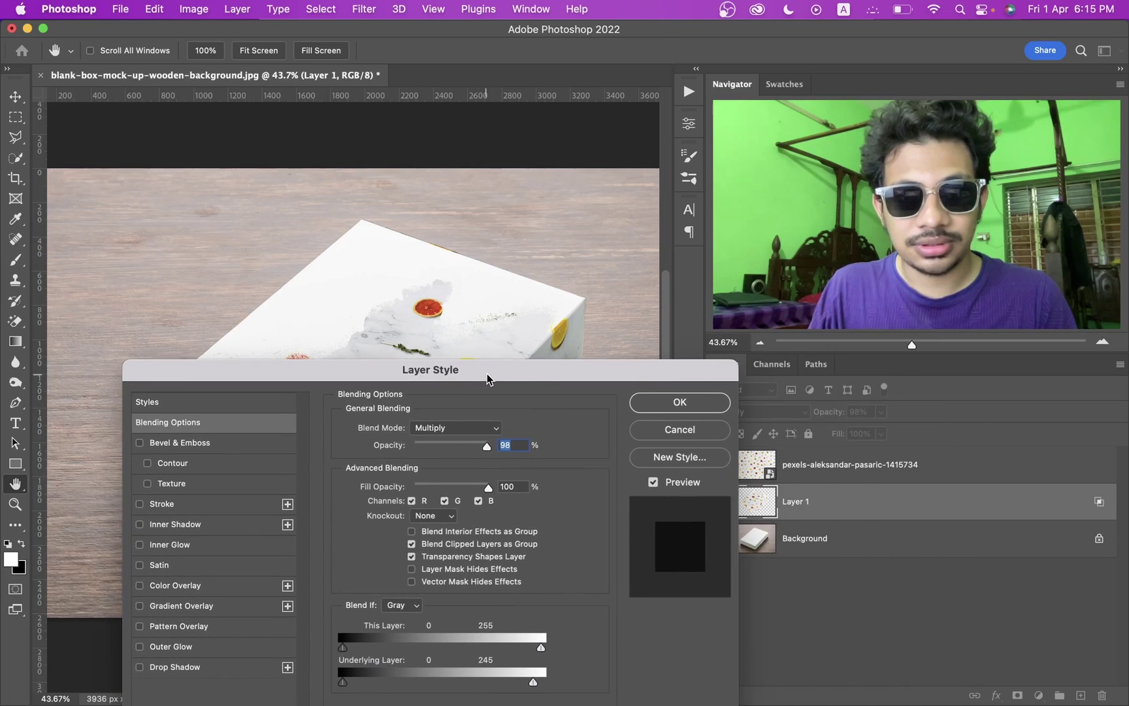
Reset the Underlying Layer highlights to 255, then Option-split the white slider to about 248/255
key("super+minus")
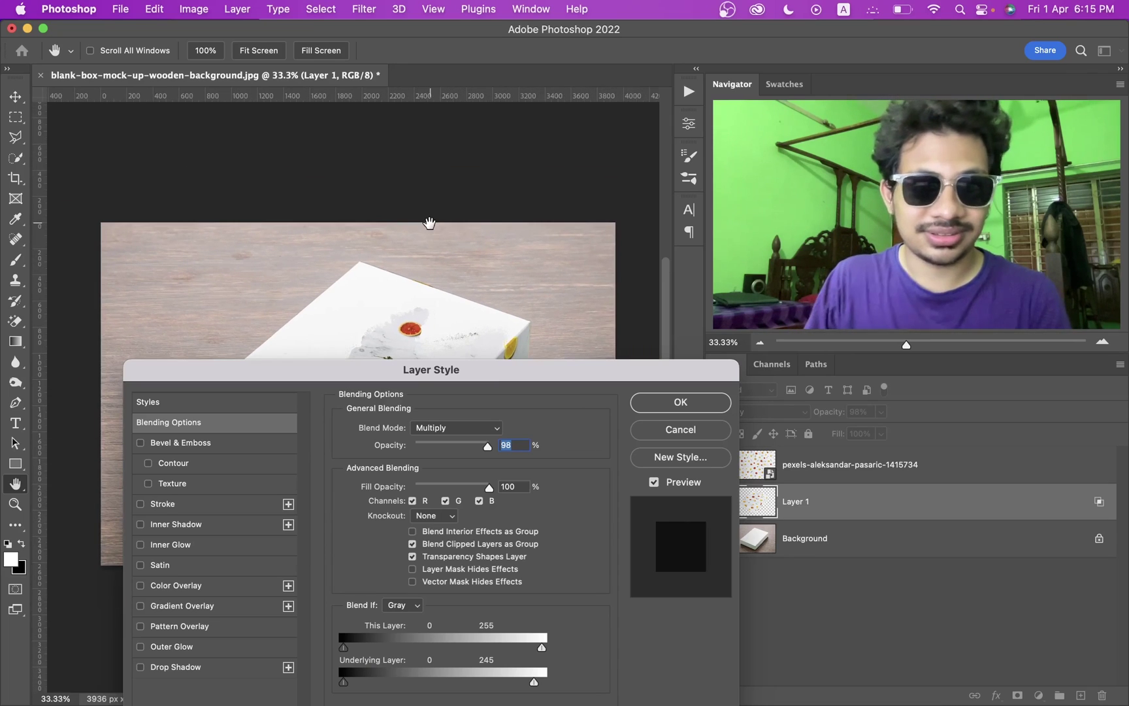
scroll(393, 131, "down", 5)
scroll(393, 131, "right", 2)
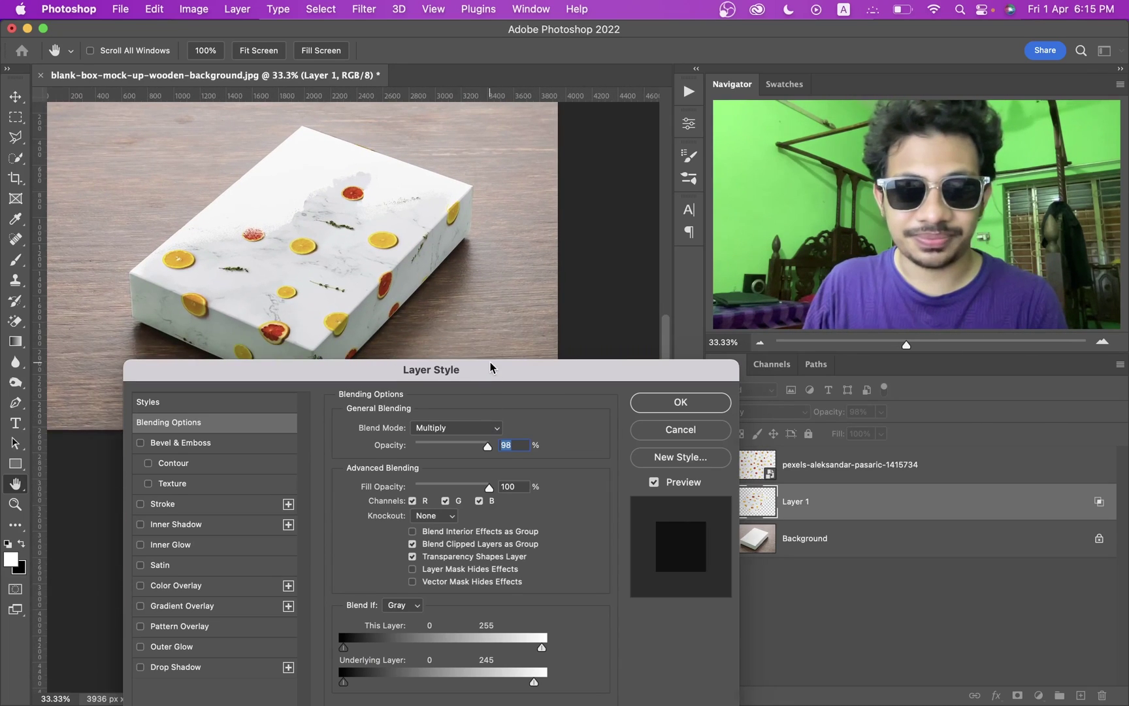
left_click_drag(490, 367, 405, 312)
left_click_drag(450, 626, 493, 629)
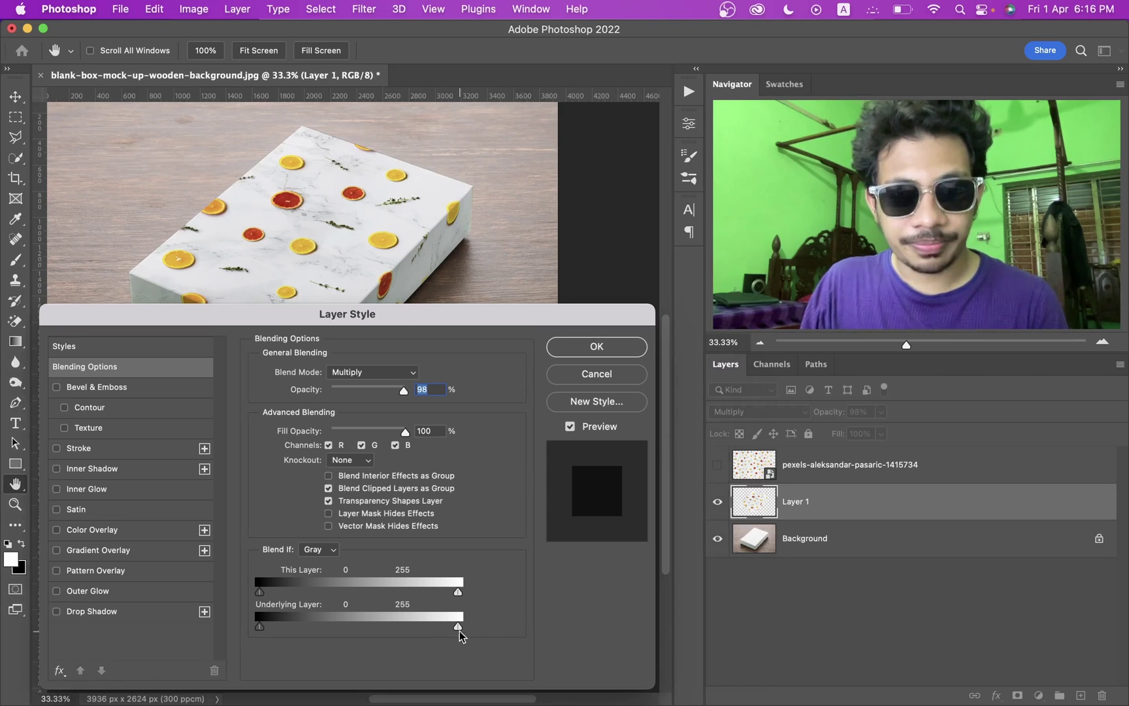
key("alt")
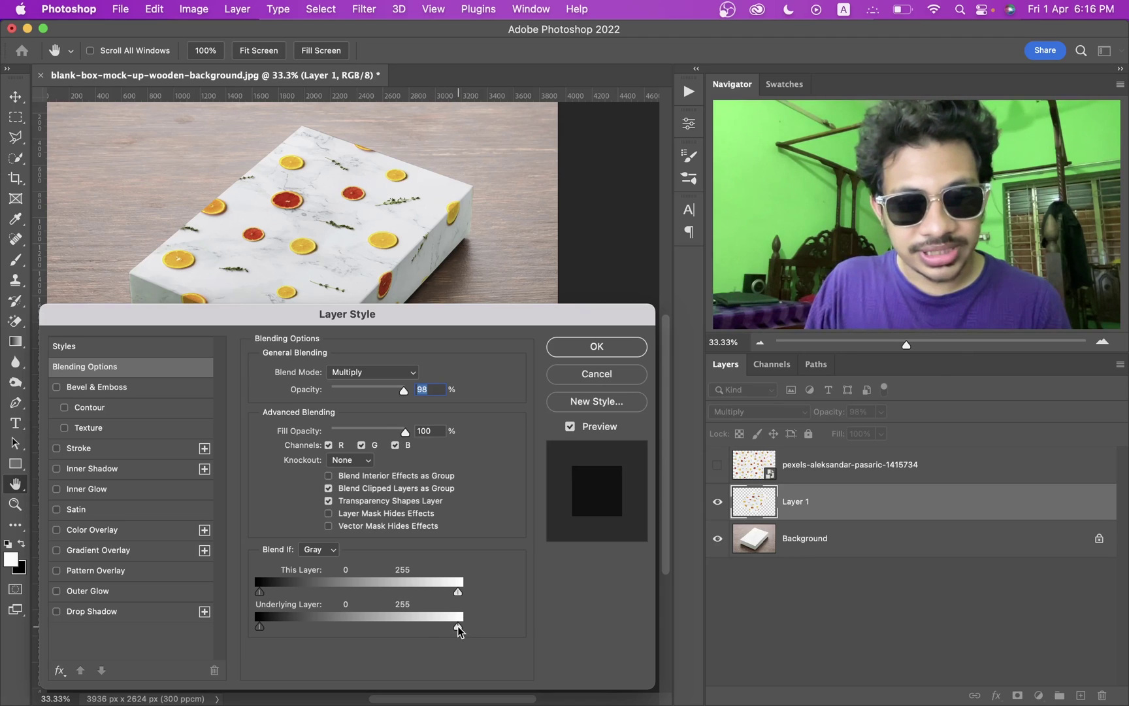
left_click_drag(456, 627, 448, 626)
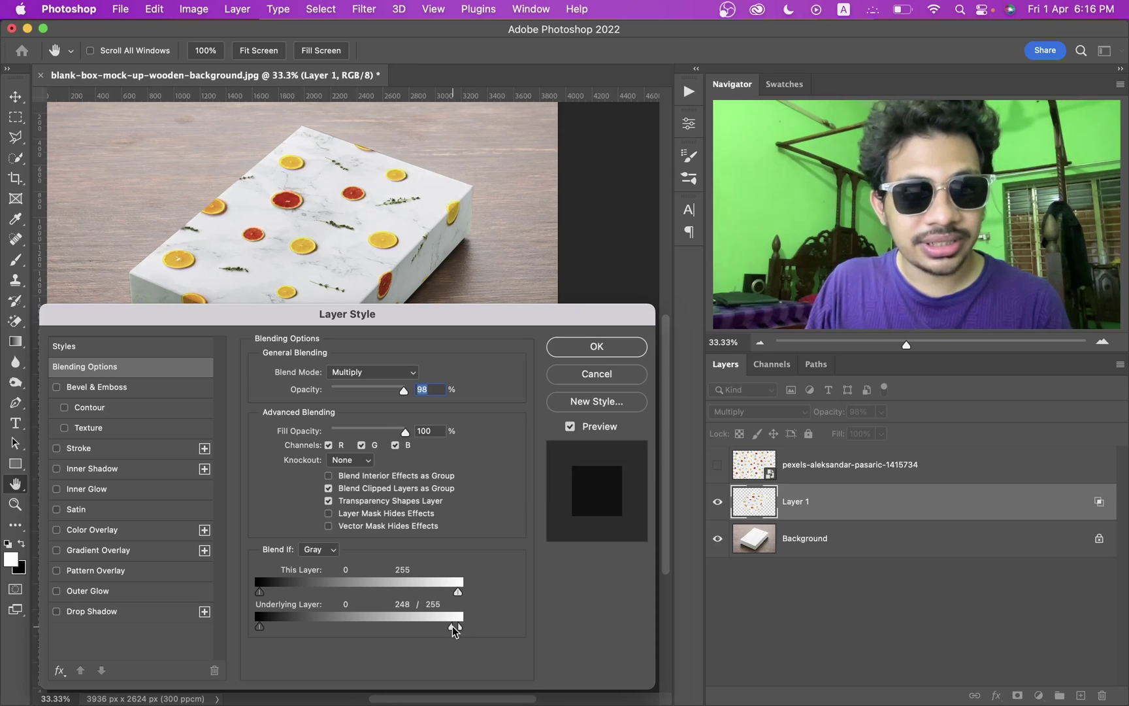
left_click_drag(448, 626, 453, 629)
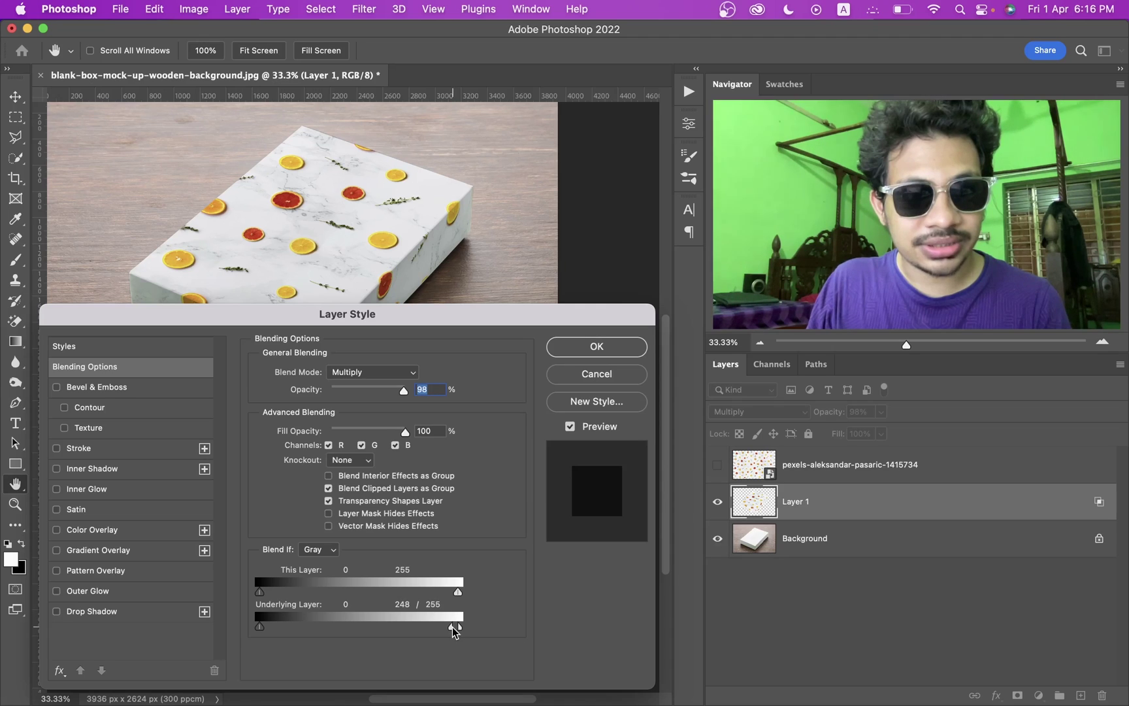